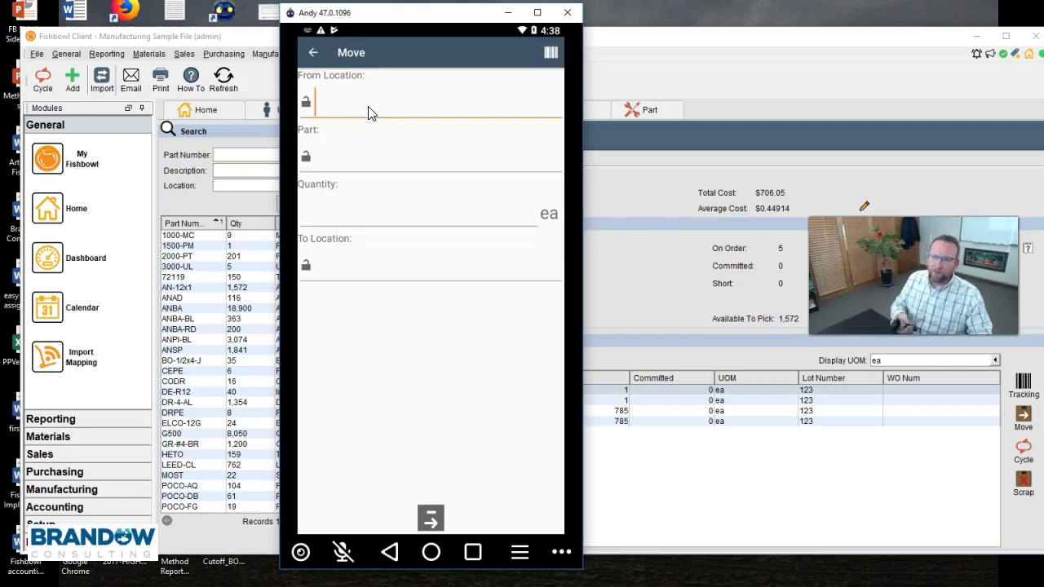
Step: Enter source location Middlefield-Receiving, part AN-12x1 and quantity 500
type("Middlefield-Receiving")
key("Return")
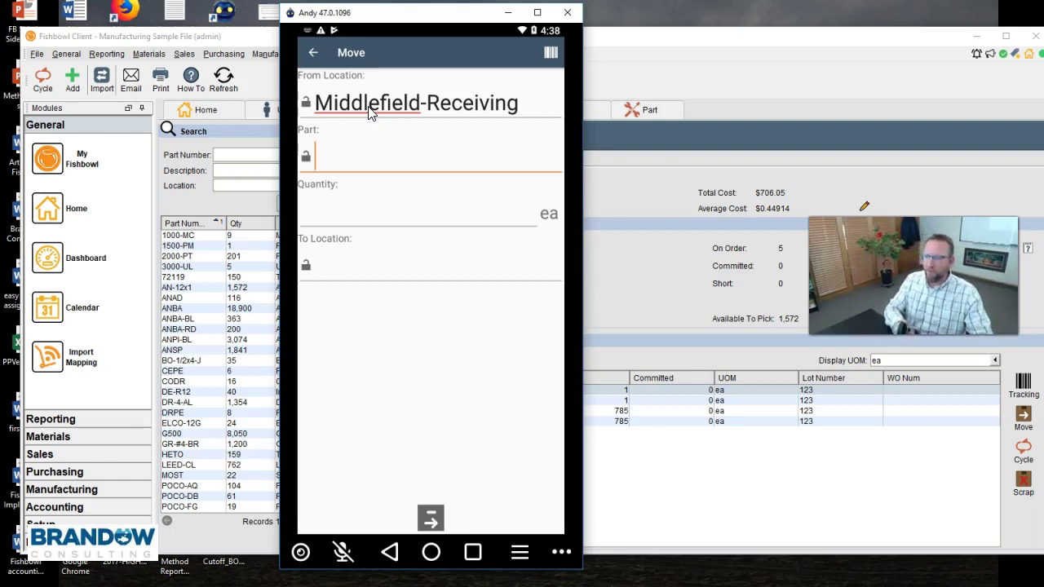
type("AN-12x1")
key("Return")
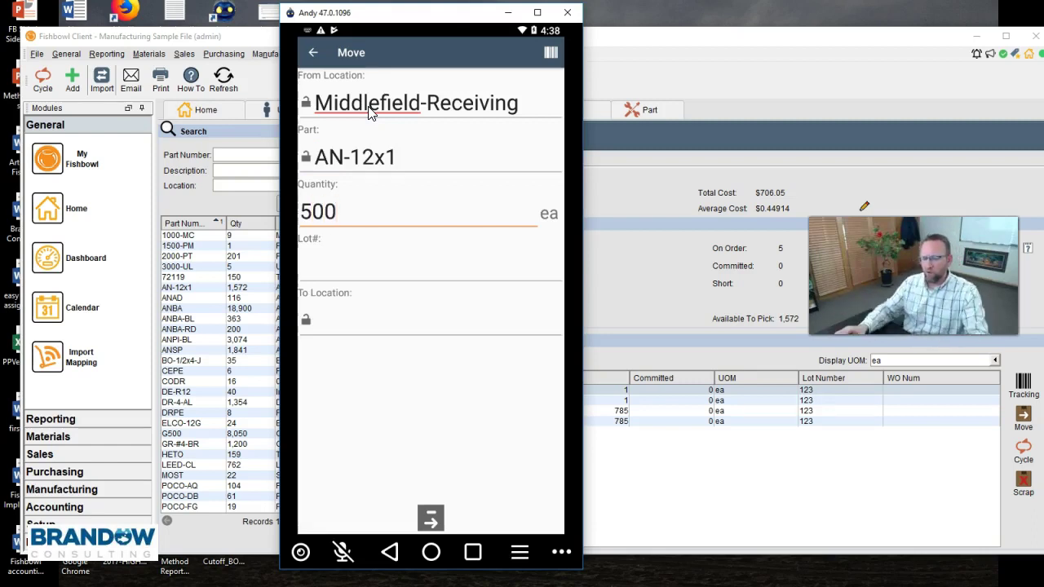
key("Return")
Step: Enter lot 123 and destination Middlefield-2.H.4.B, then submit the move
type("123")
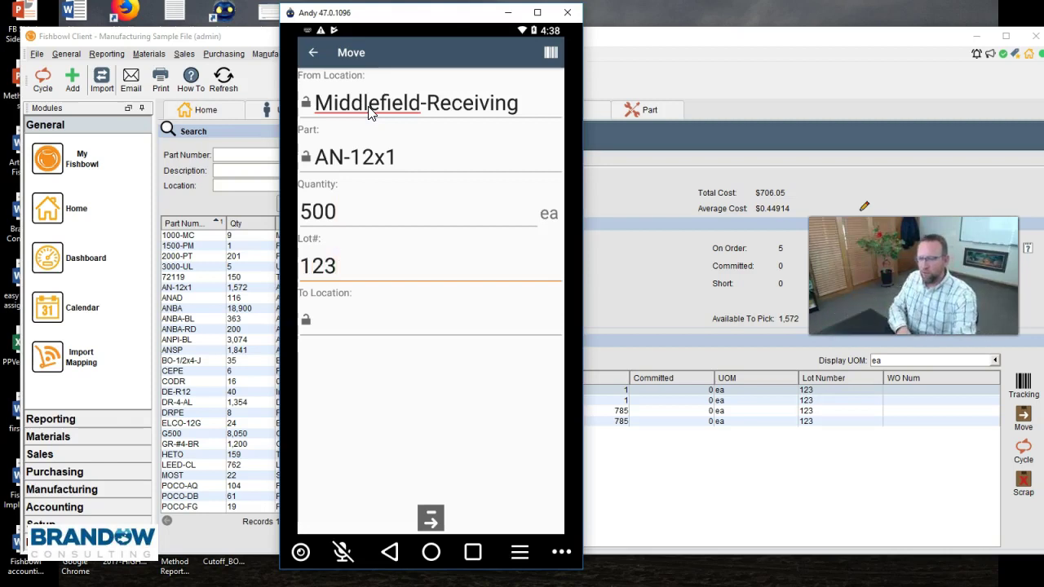
key("Return")
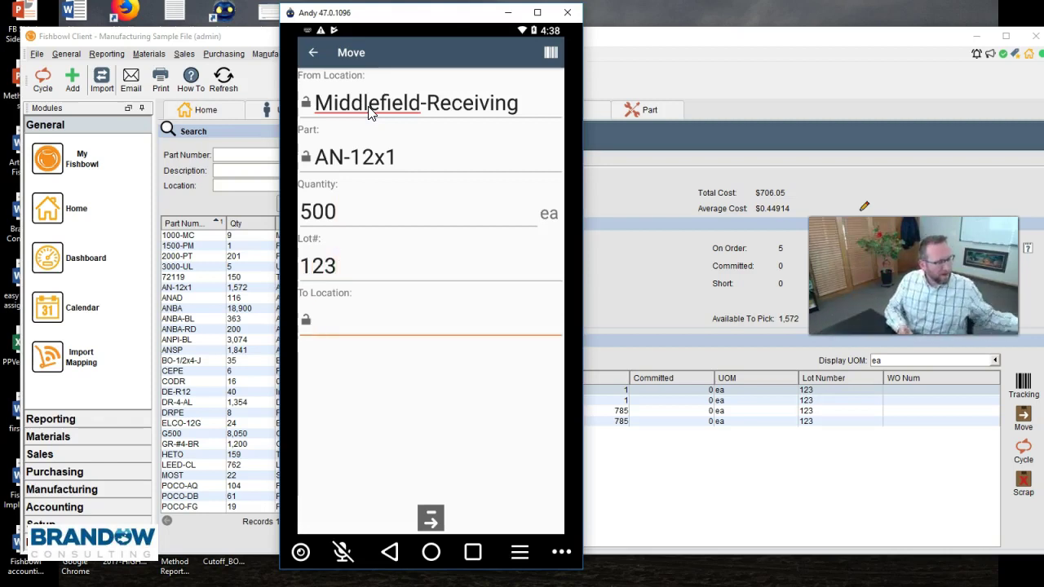
type("Middlefield-2.H.4.B")
key("Return")
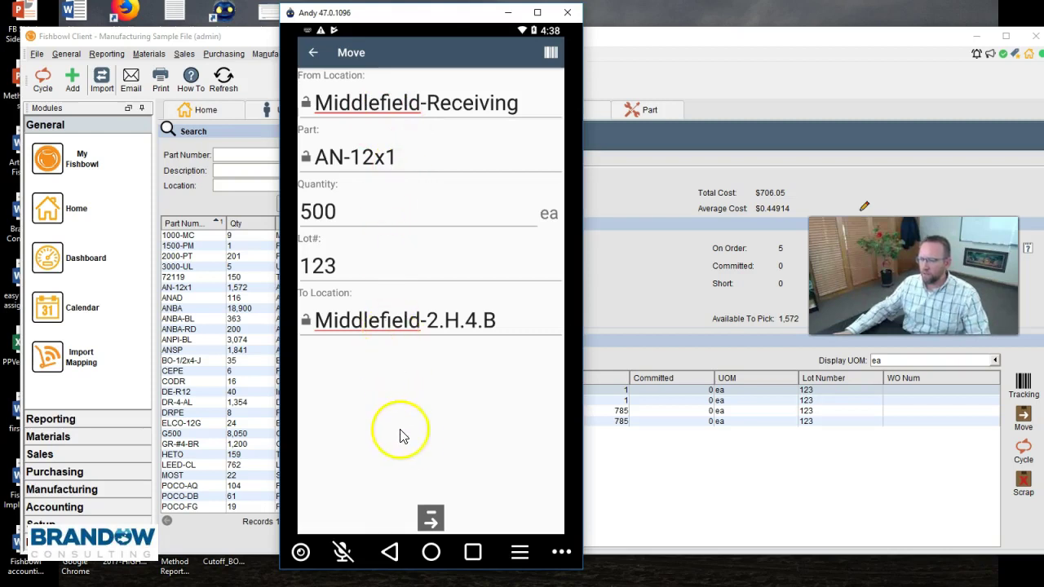
left_click(433, 517)
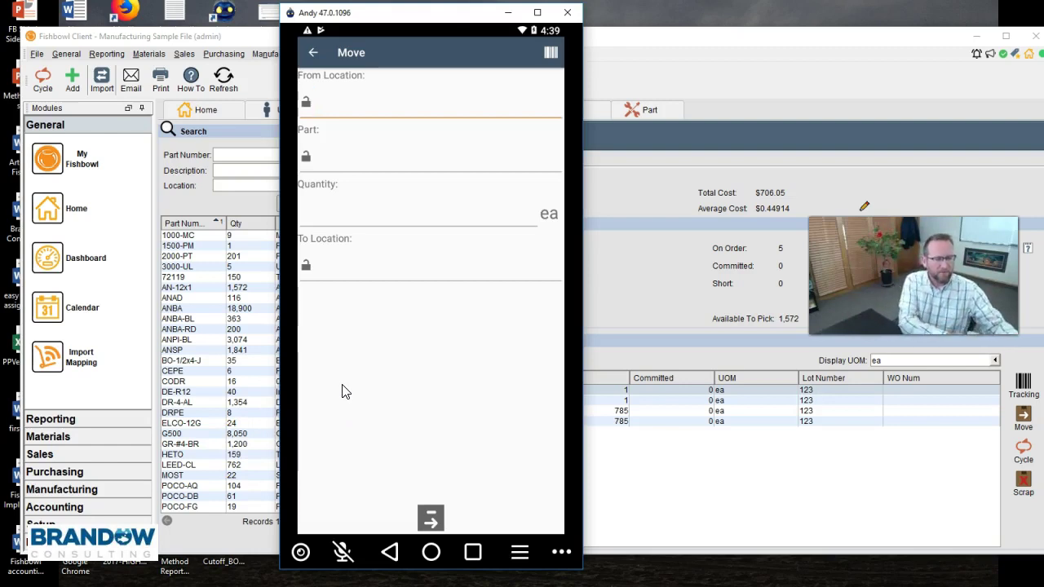
Step: Enter source location Middlefield-5.J.1.B, part AN-12x1 and quantity 100
type("Middlefield-5.J.1.B")
key("Return")
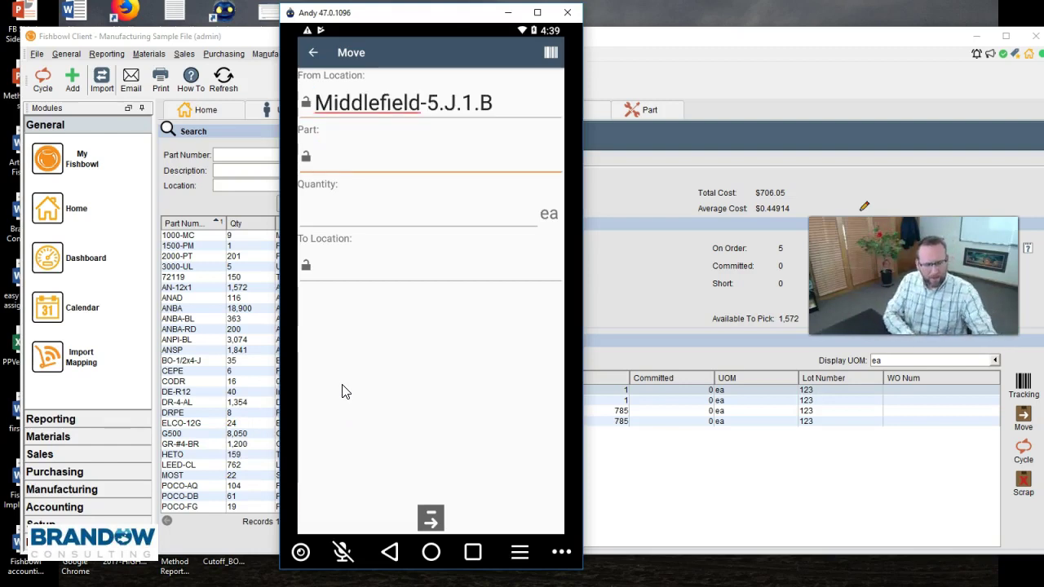
type("AN-12x1")
key("Return")
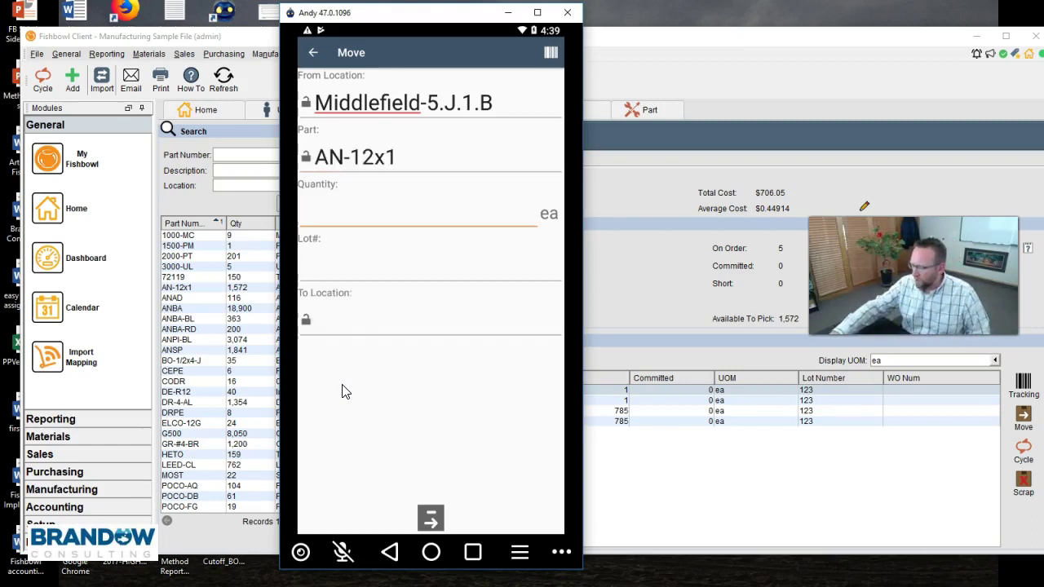
type("100")
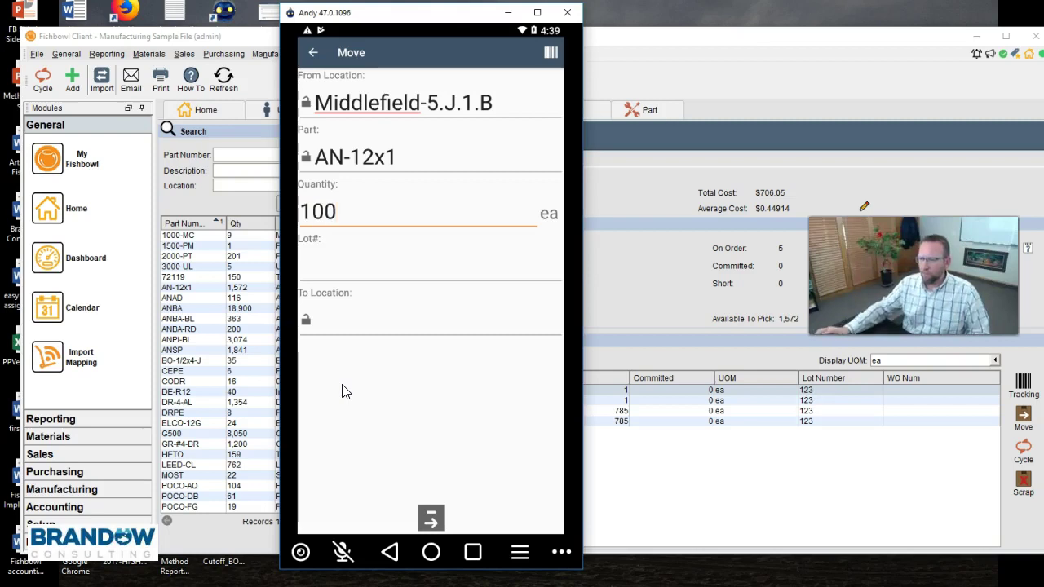
Step: Enter lot 123 and destination Middlefield-2.F.1.A, then submit, triggering a lot-not-found error
left_click(356, 264)
type("123")
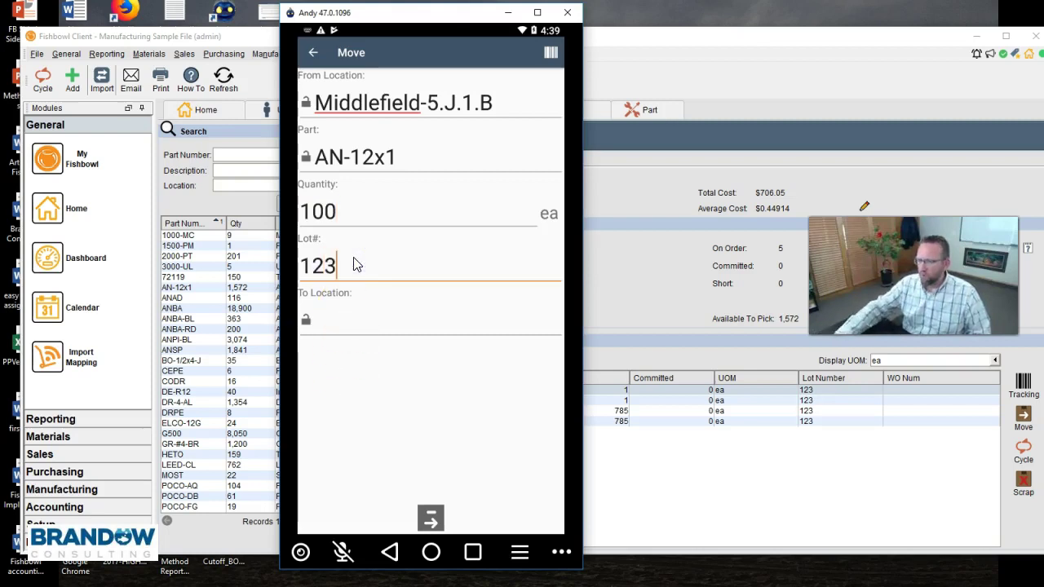
left_click(350, 316)
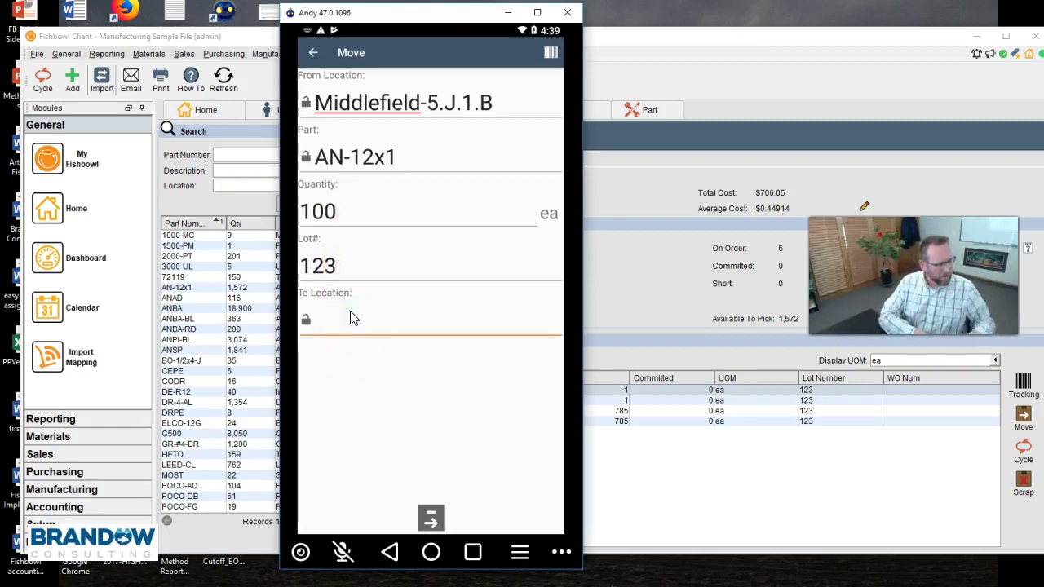
type("Middlefield-2.F.1.A")
key("Return")
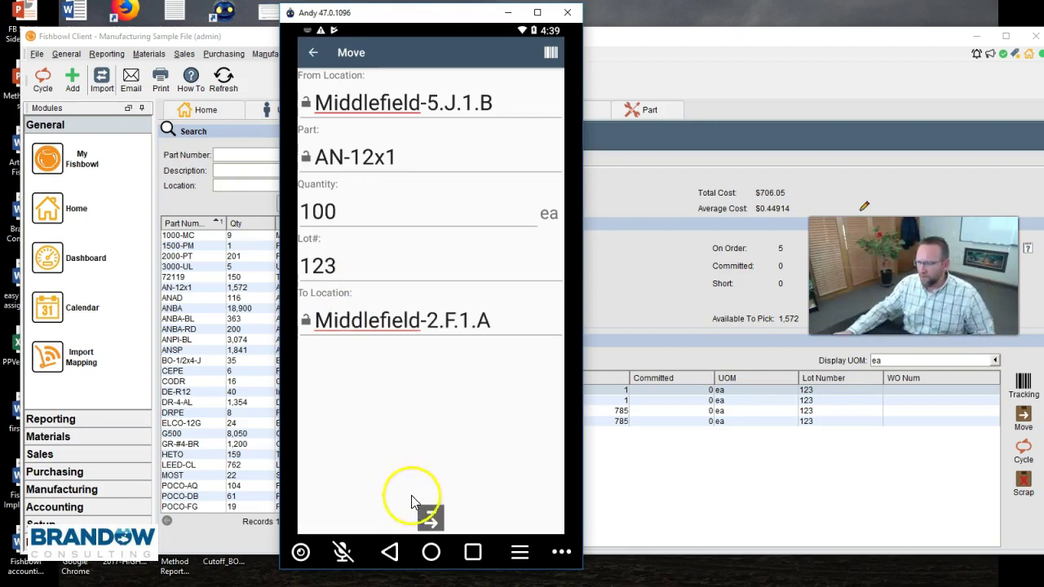
left_click(431, 518)
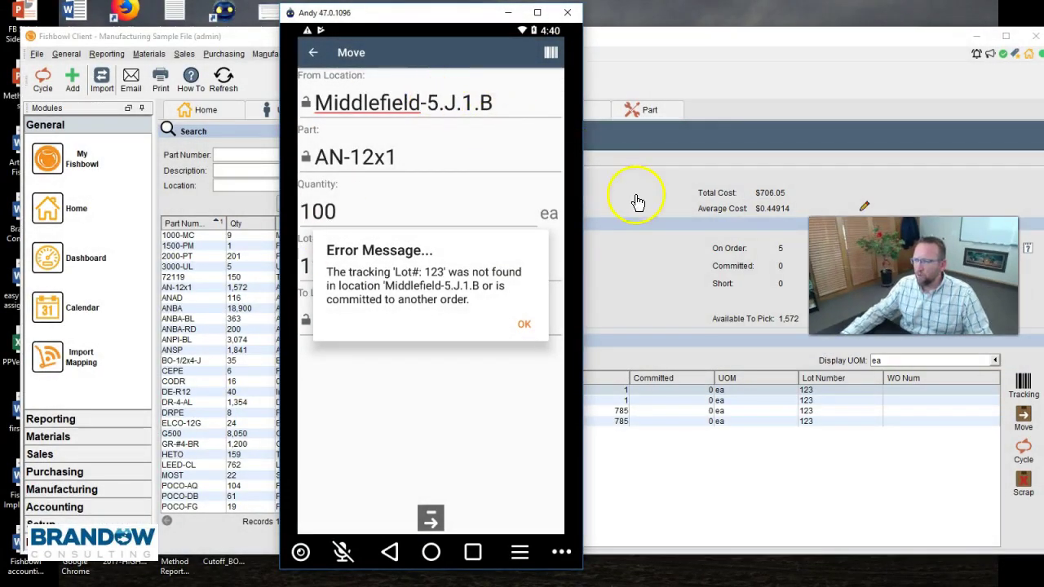
Step: In Fishbowl Client, enter Middlefield-5.J.1.B in the Location search field
left_click(625, 184)
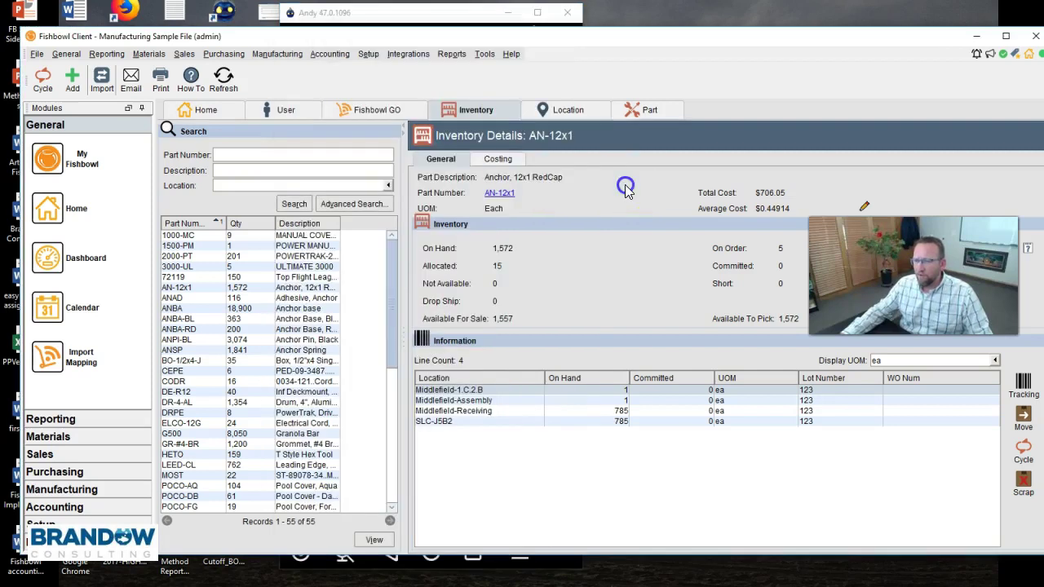
left_click(362, 185)
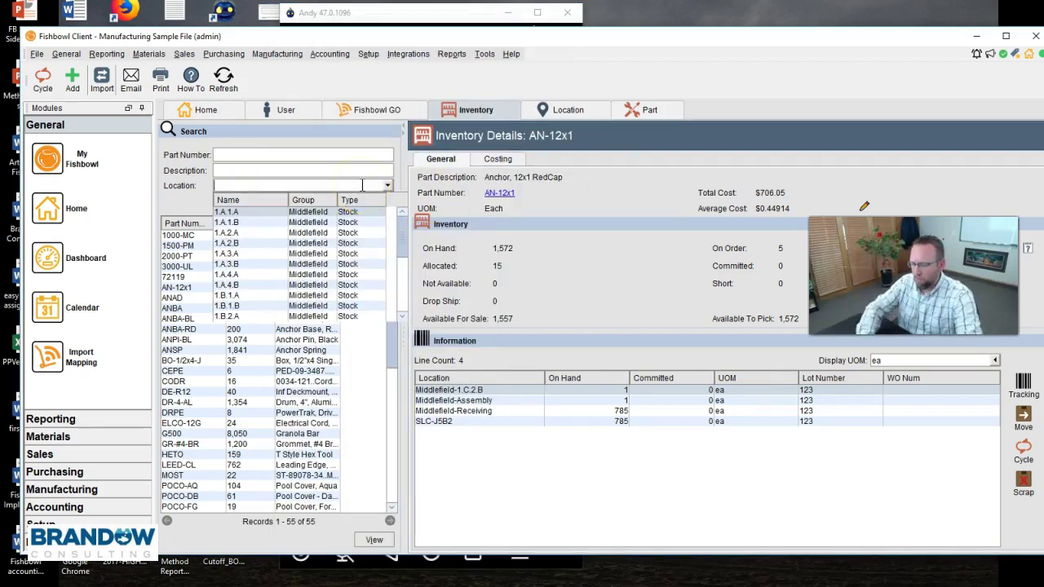
type("5.")
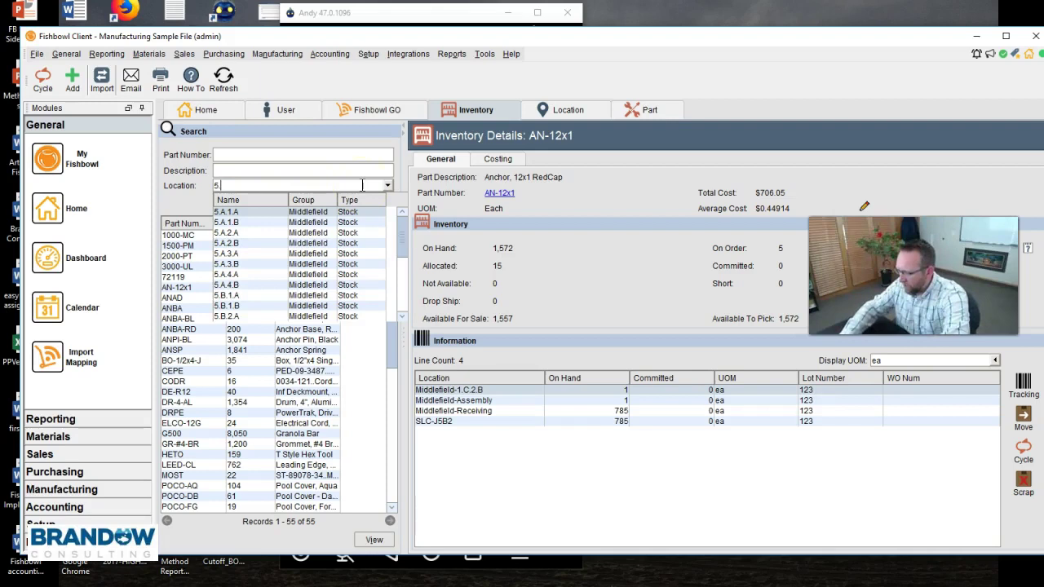
type("J")
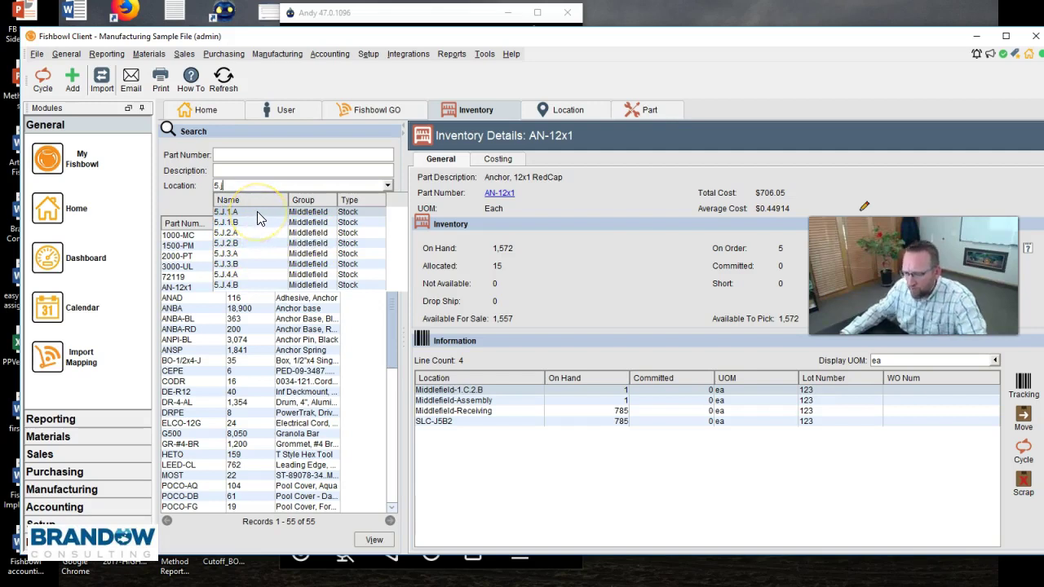
type(".1")
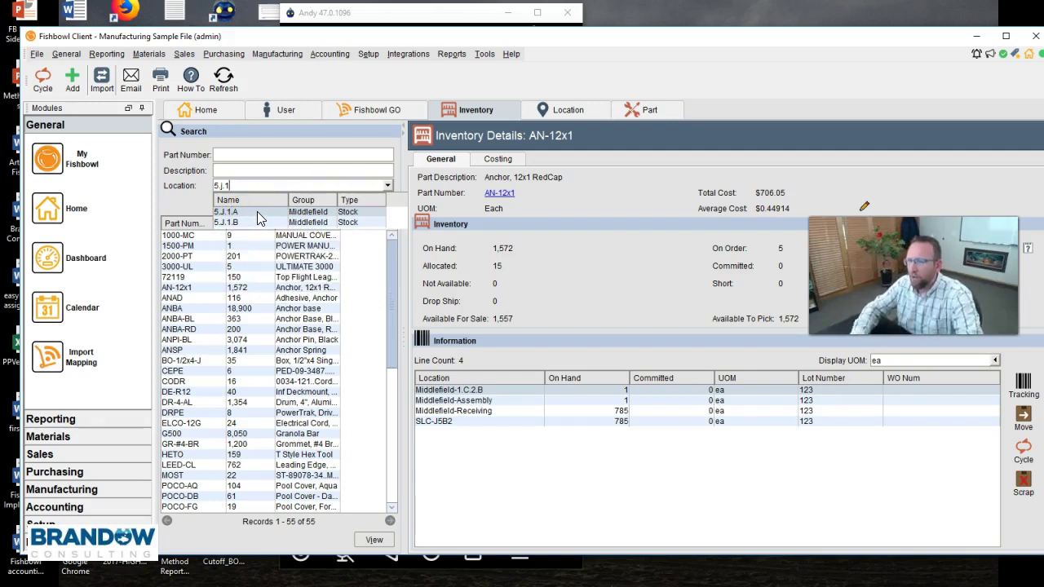
left_click(445, 16)
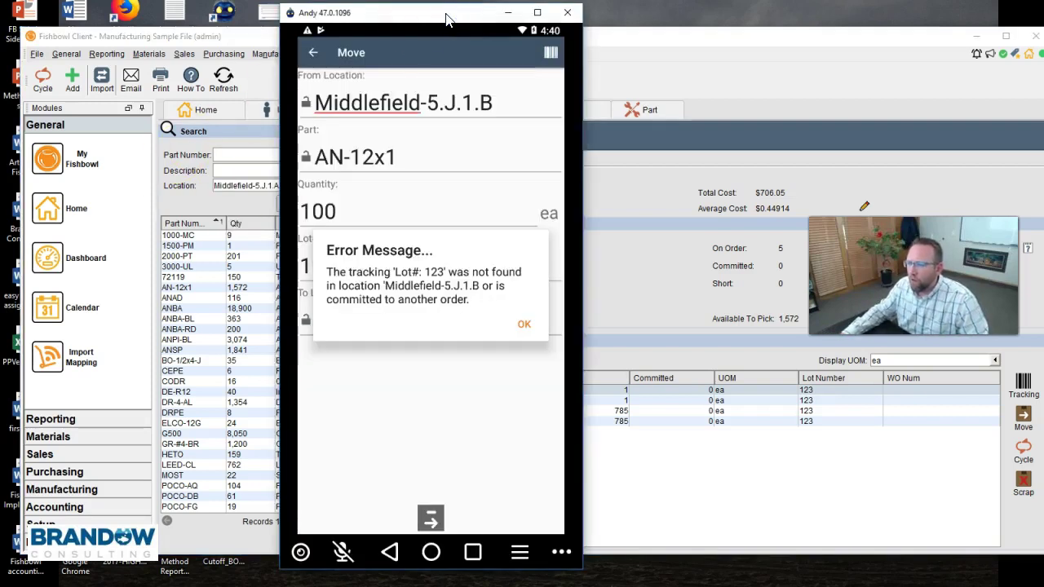
left_click(261, 184)
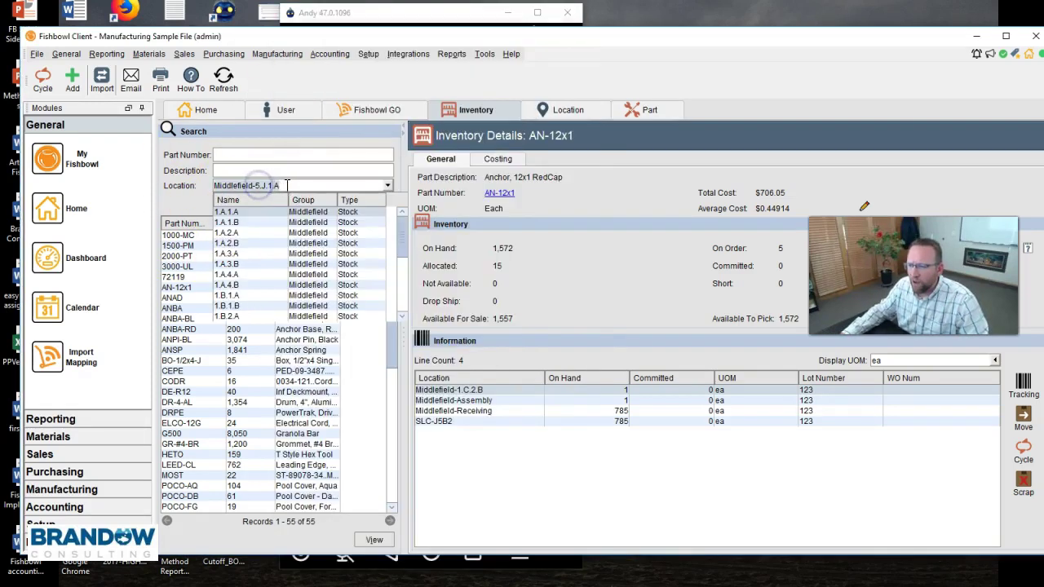
left_click(293, 185)
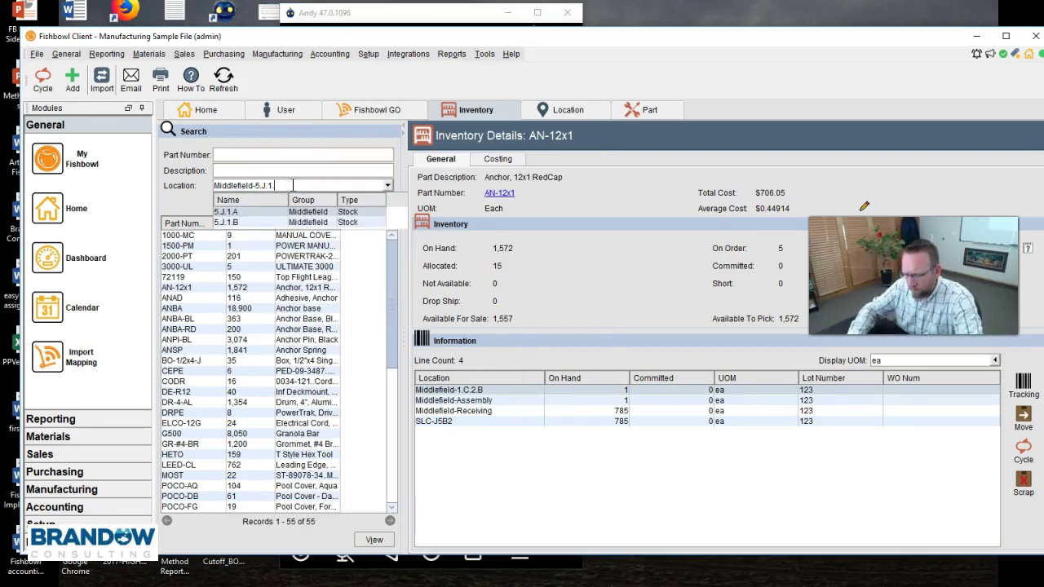
type("B")
Step: Search Middlefield-5.J.1.B, finding no parts, then refresh AN-12x1's inventory details
left_click(295, 204)
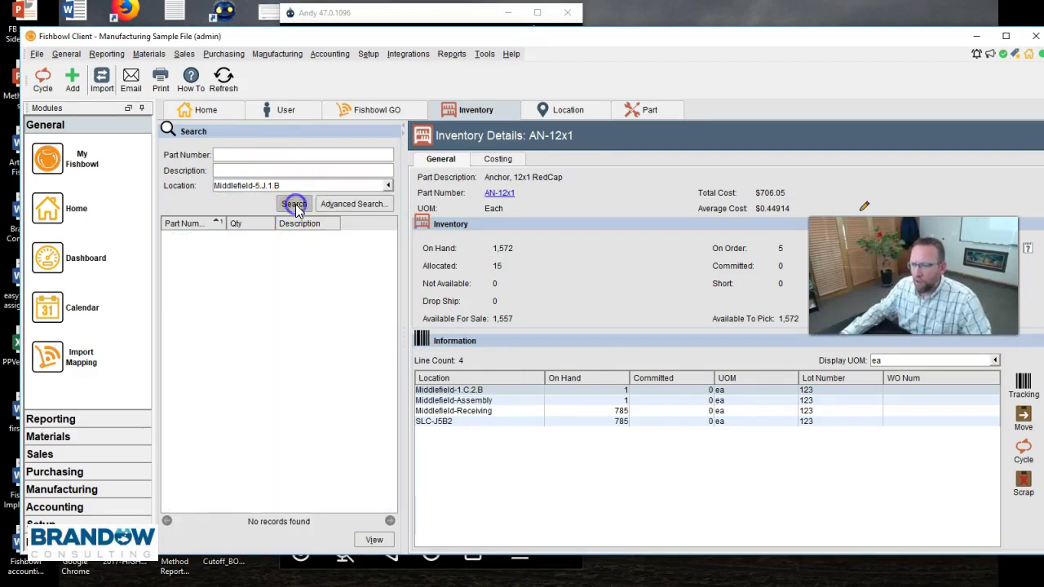
left_click(365, 204)
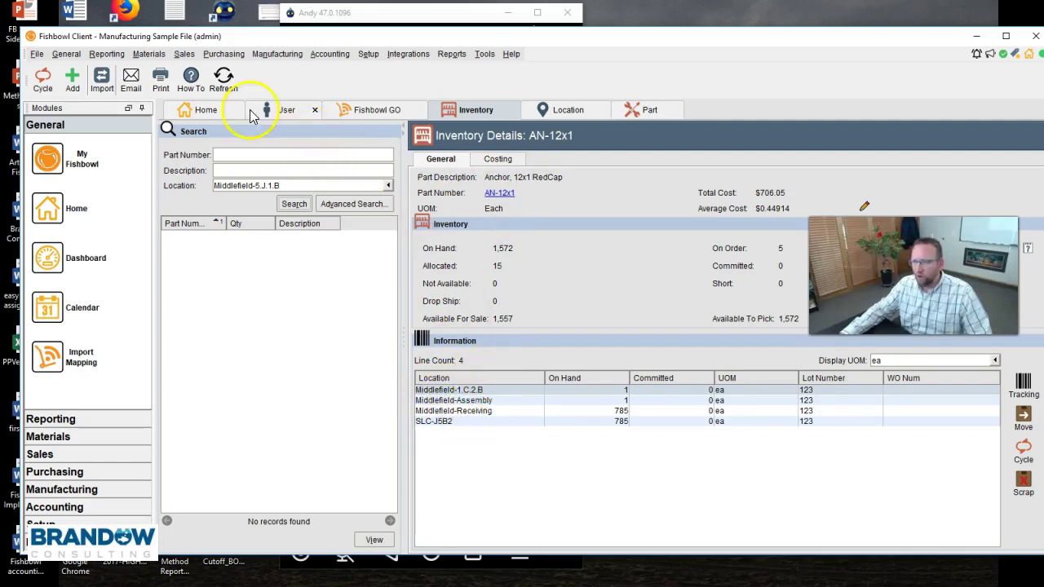
left_click(226, 85)
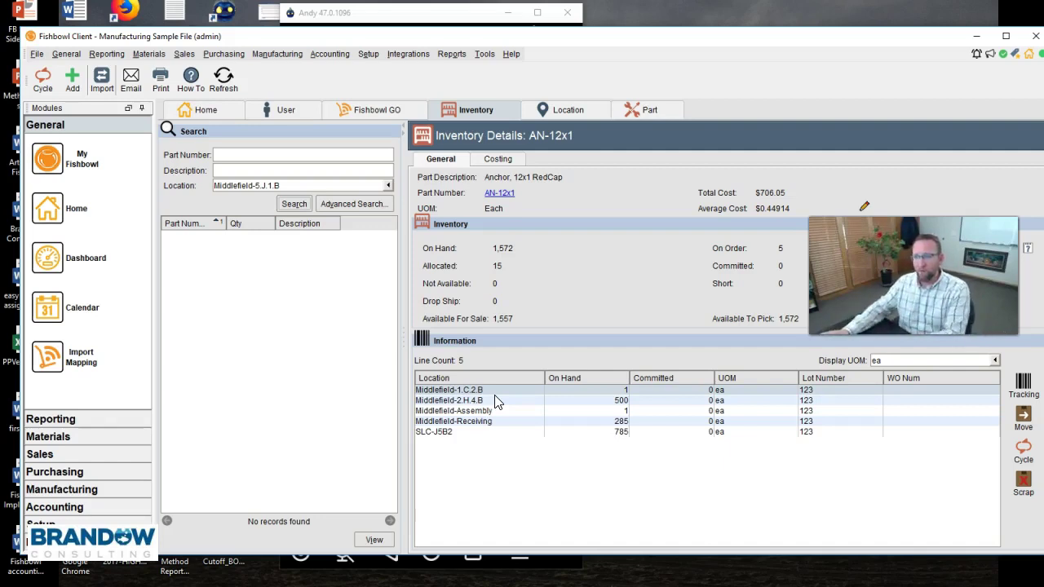
left_click(408, 13)
Step: Dismiss the move error and return to Fishbowl GO's home menu
left_click(312, 52)
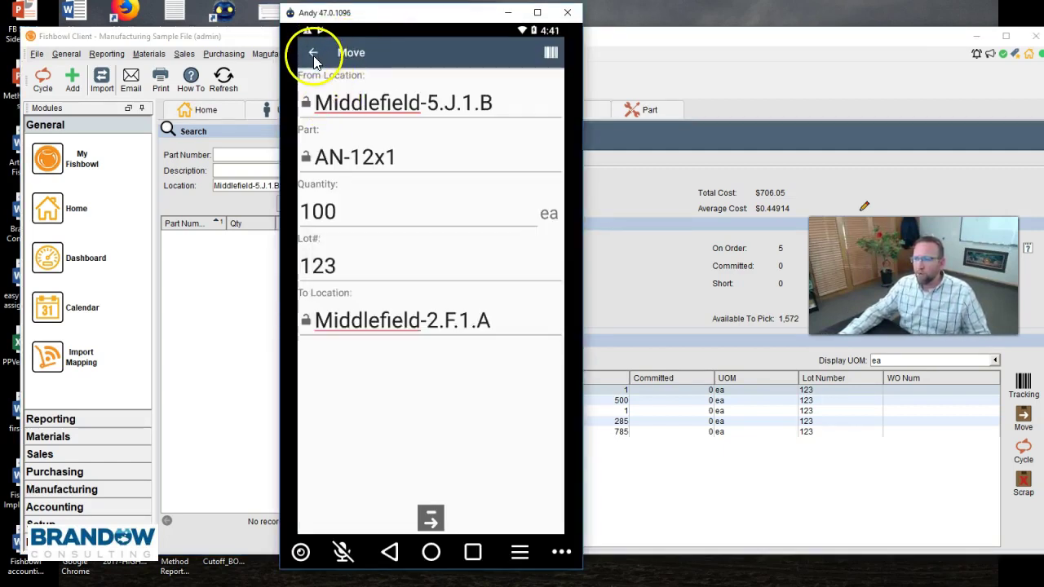
left_click(313, 52)
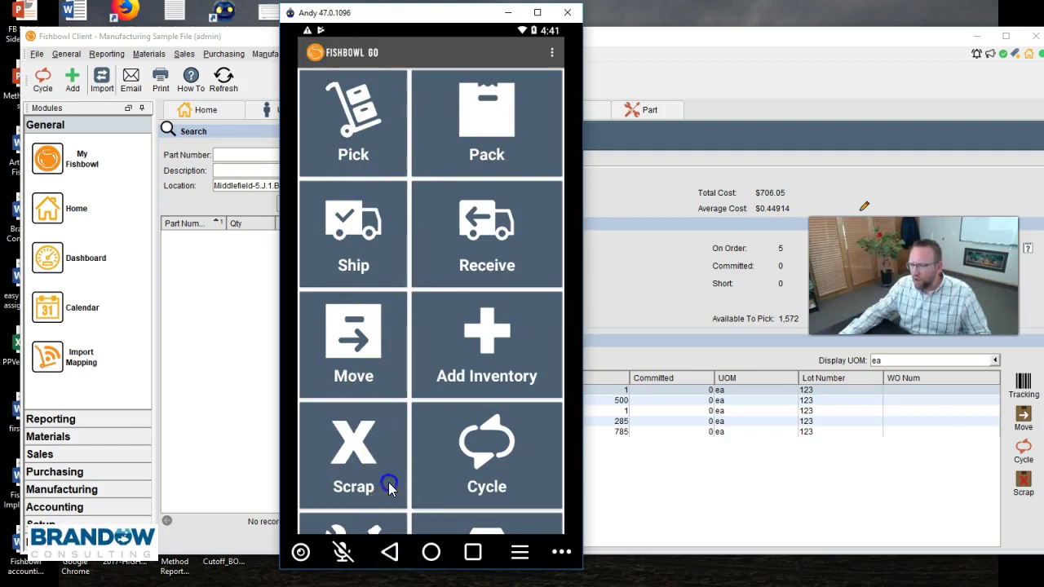
left_click_drag(389, 483, 394, 296)
Step: Look up part AN-12x1 and cycle through its lot 123 inventory locations
left_click(361, 372)
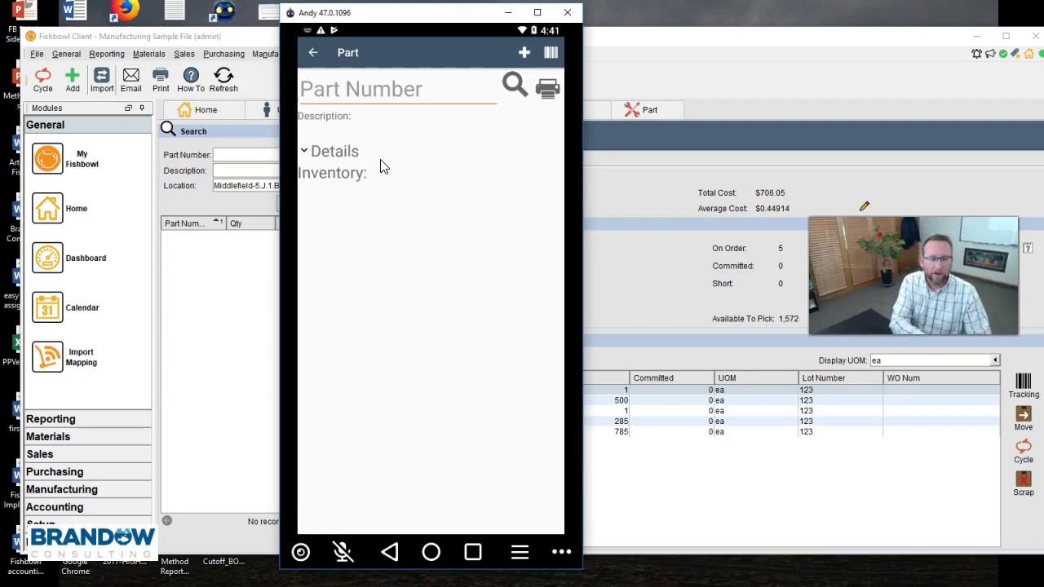
type("AN-12x1")
key("Return")
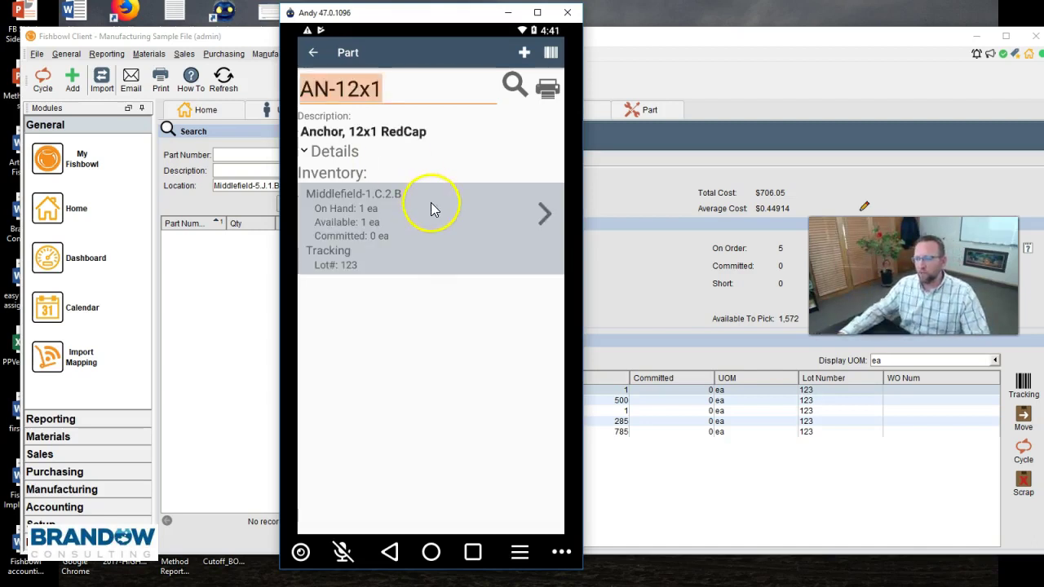
left_click(543, 210)
left_click(545, 214)
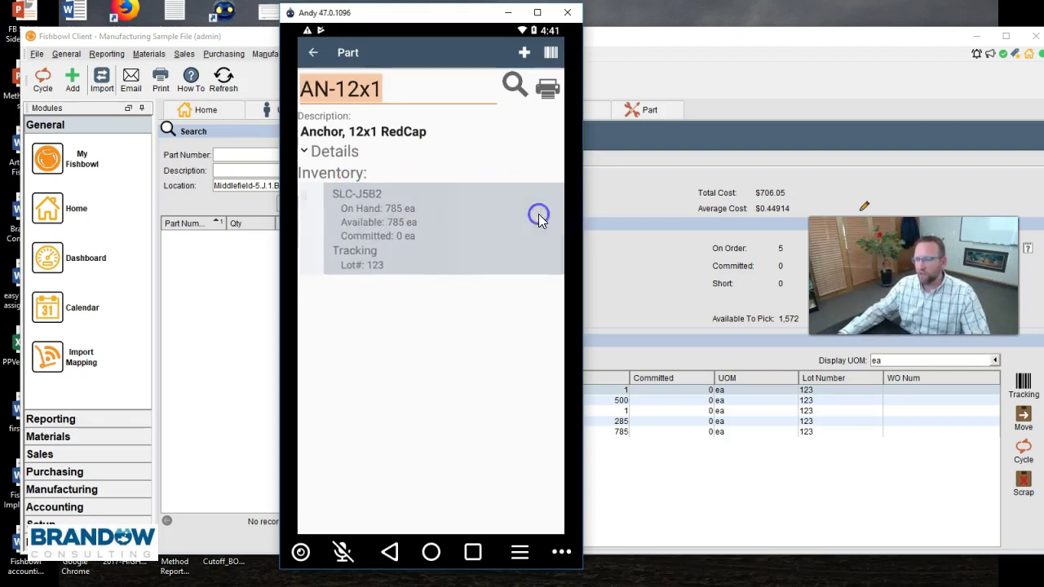
left_click(537, 215)
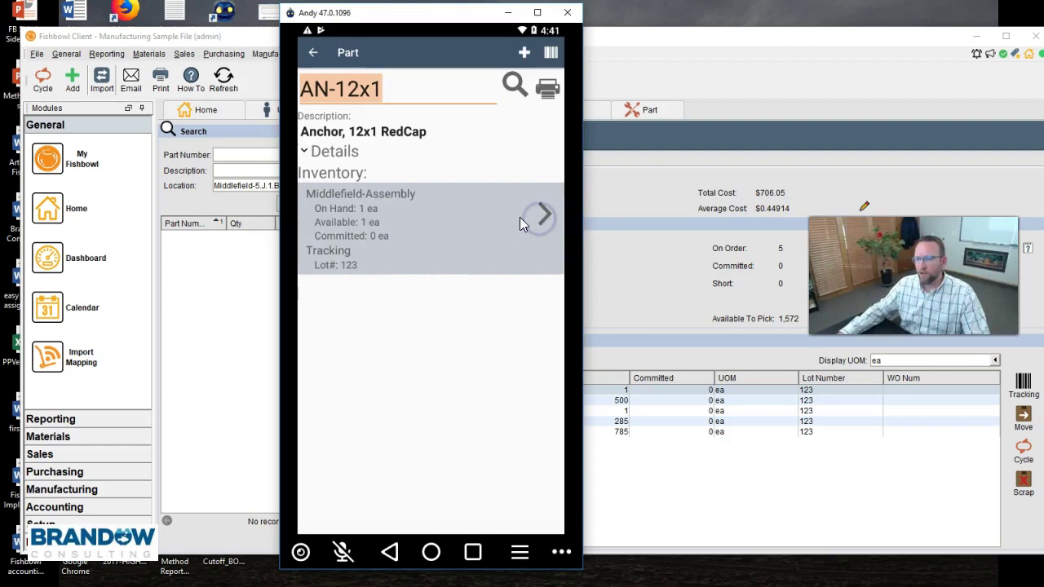
left_click(397, 205)
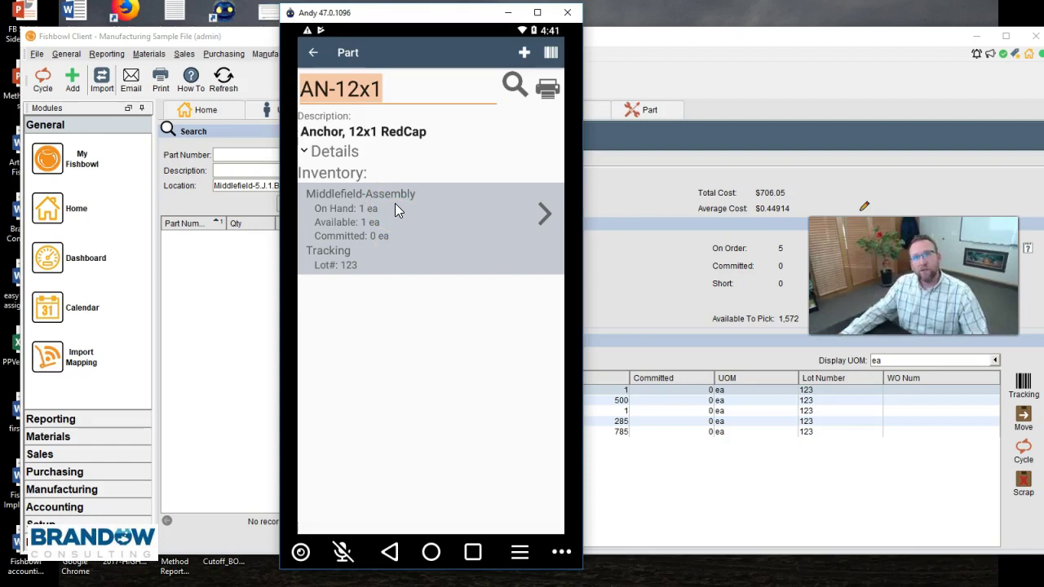
left_click(753, 211)
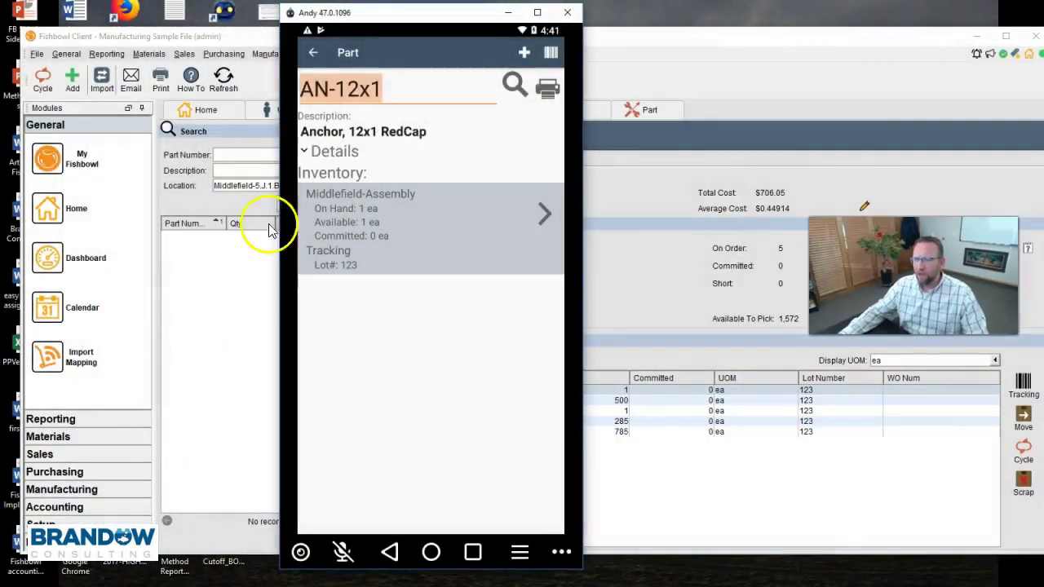
Step: Show the android user's location groups in Fishbowl Client: Middlefield (default) and SLC
left_click(729, 40)
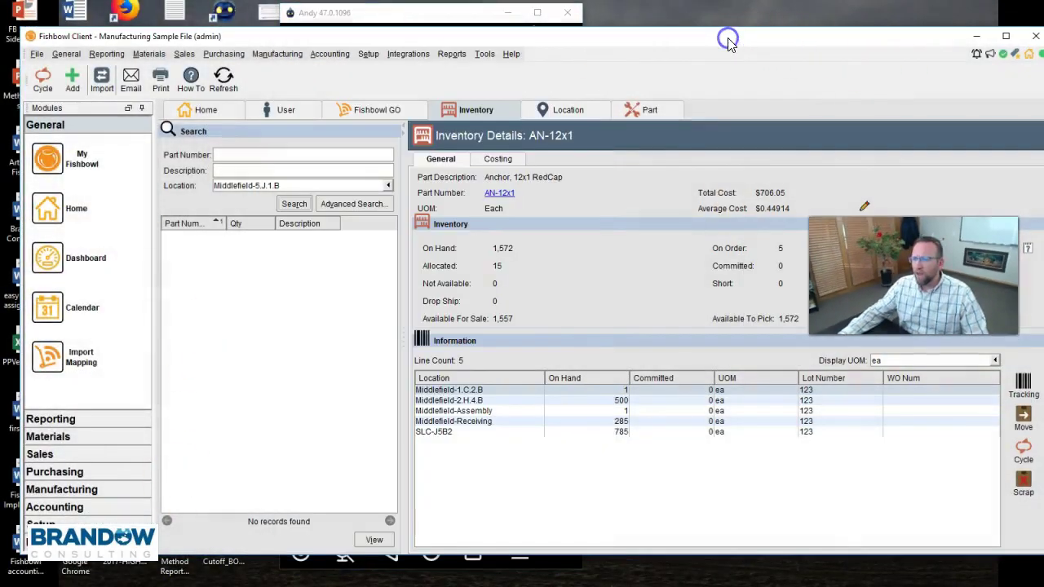
left_click(283, 111)
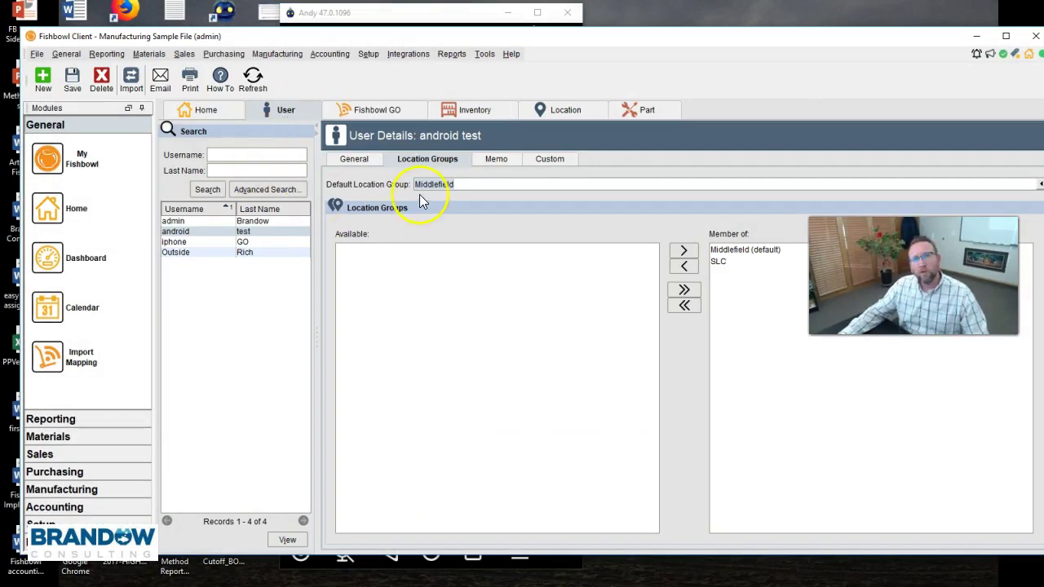